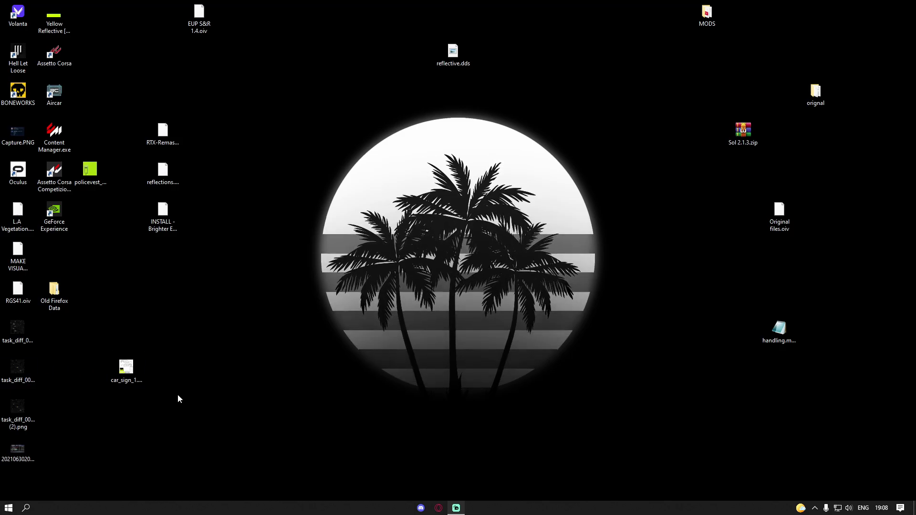
Open the Windows search panel from the taskbar search icon.
{"action": "left_click", "coordinate": [25, 508]}
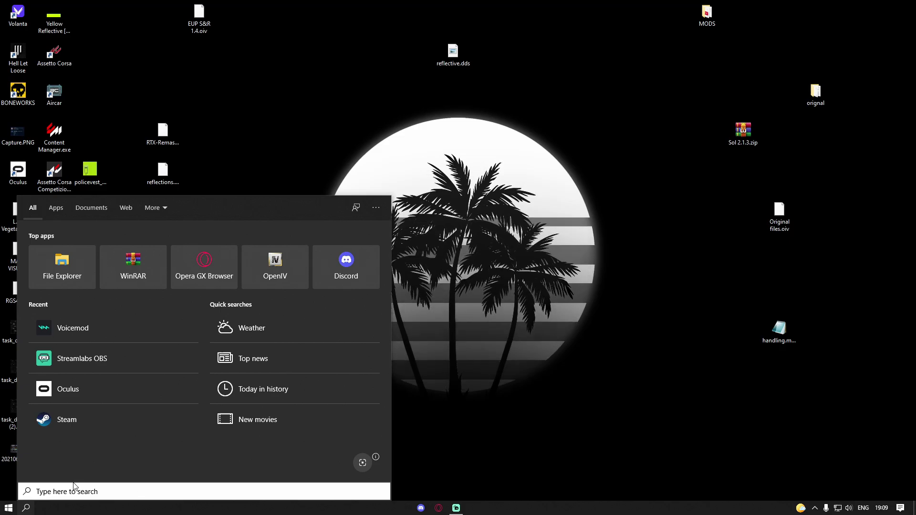
Search for 'virus' and open Virus & threat protection in Windows Security.
{"action": "type", "text": "r"}
{"action": "key", "text": "BackSpace"}
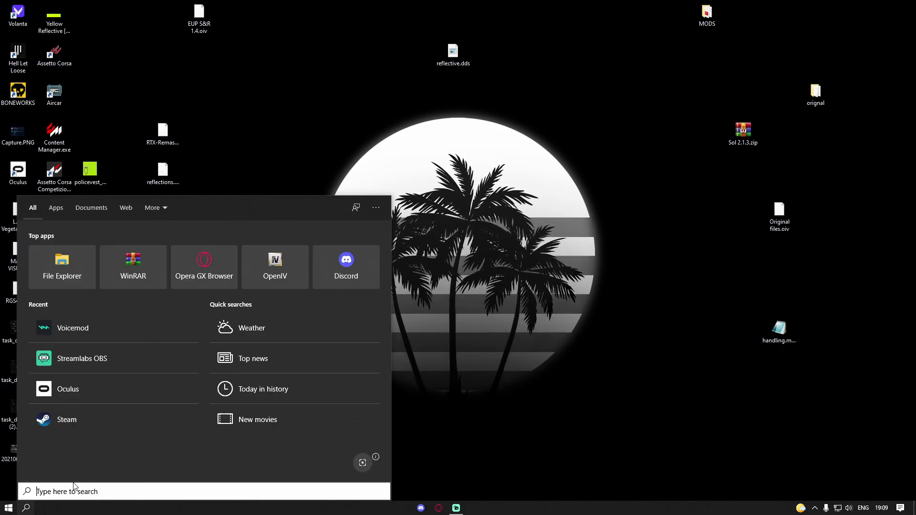
{"action": "type", "text": "viru"}
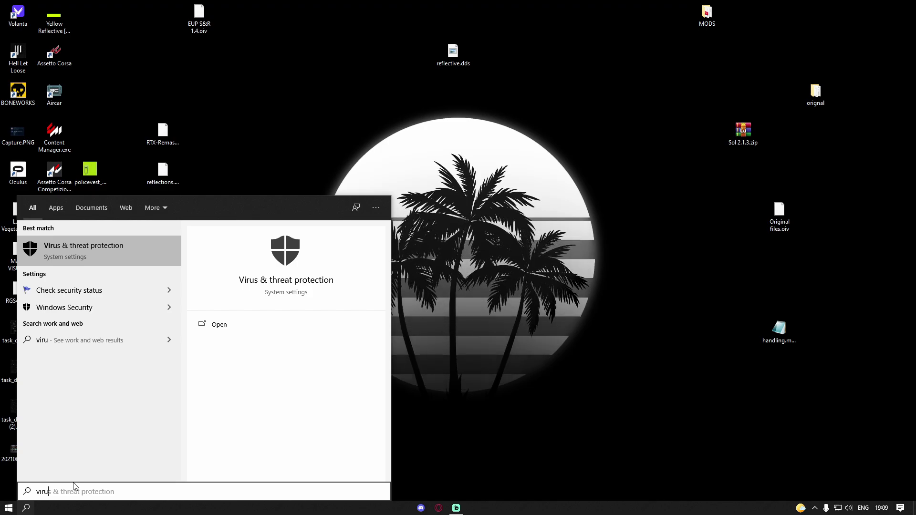
{"action": "type", "text": "s"}
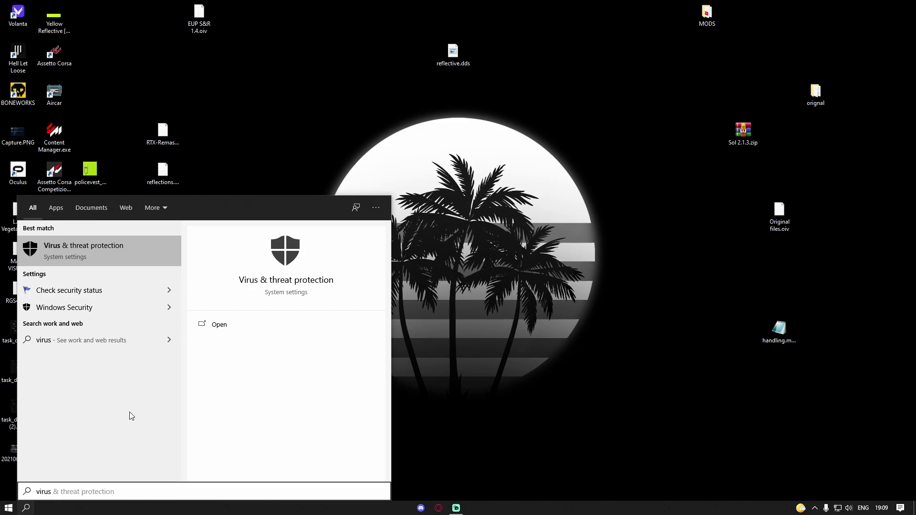
{"action": "left_click", "coordinate": [223, 323]}
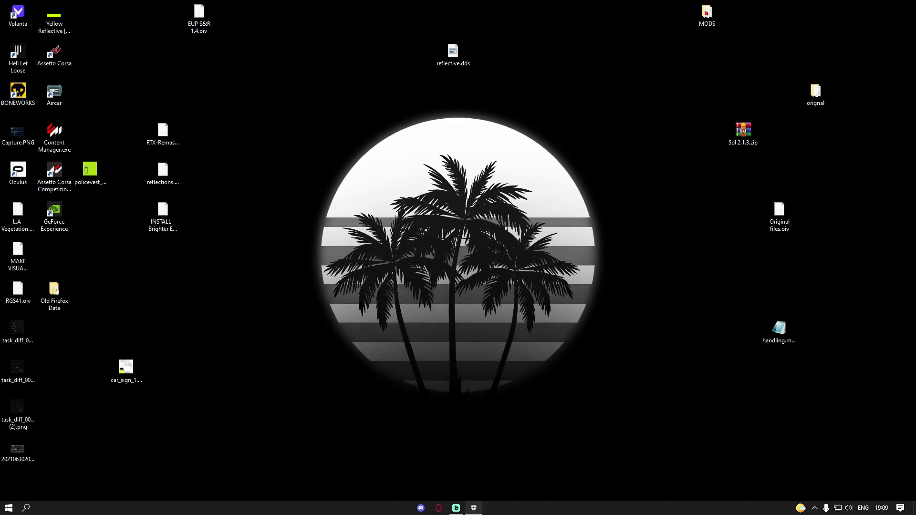
{"action": "left_click_drag", "start_coordinate": [533, 72], "coordinate": [383, 33]}
{"action": "scroll", "coordinate": [365, 197], "scroll_direction": "down", "scroll_amount": 3}
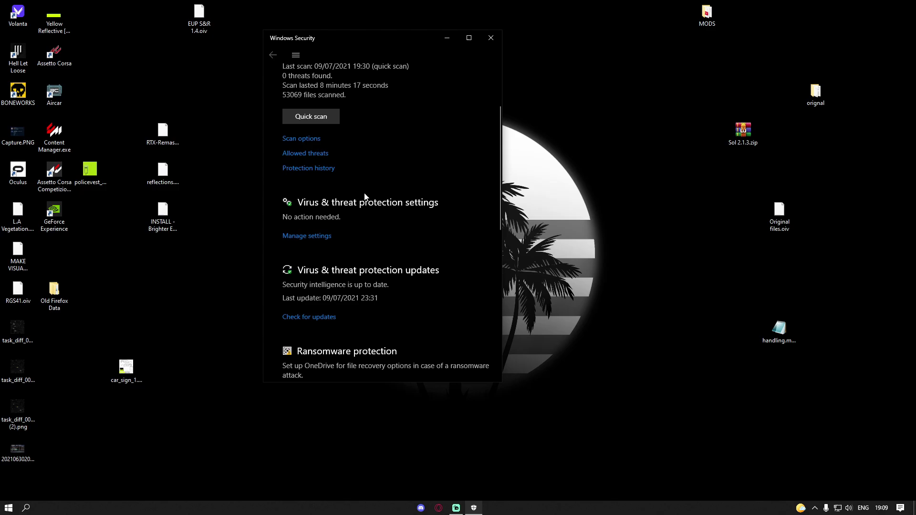
{"action": "left_click", "coordinate": [313, 237]}
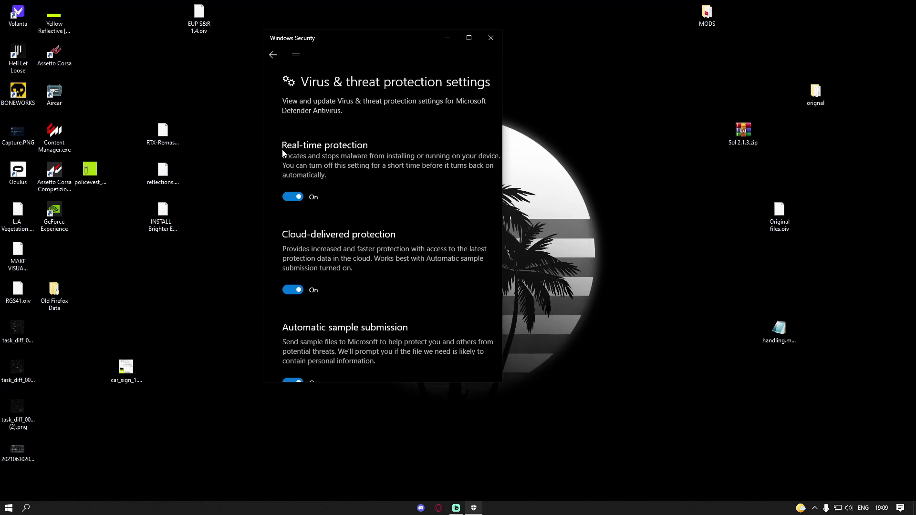
{"action": "left_click", "coordinate": [273, 56]}
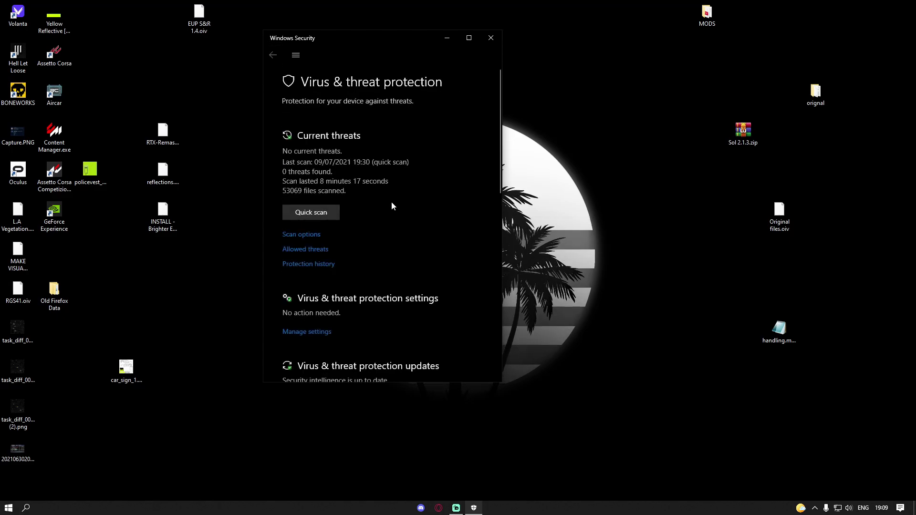
{"action": "scroll", "coordinate": [393, 207], "scroll_direction": "down", "scroll_amount": 3}
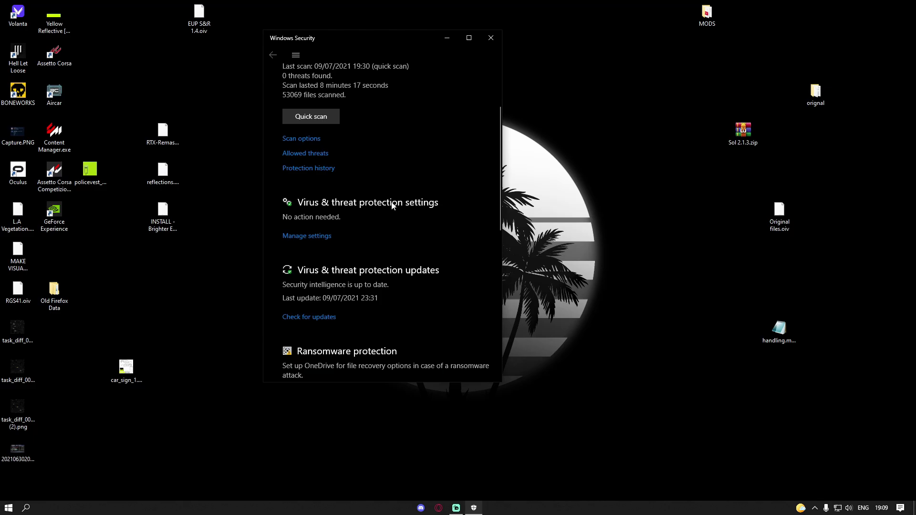
{"action": "scroll", "coordinate": [392, 206], "scroll_direction": "down", "scroll_amount": 10}
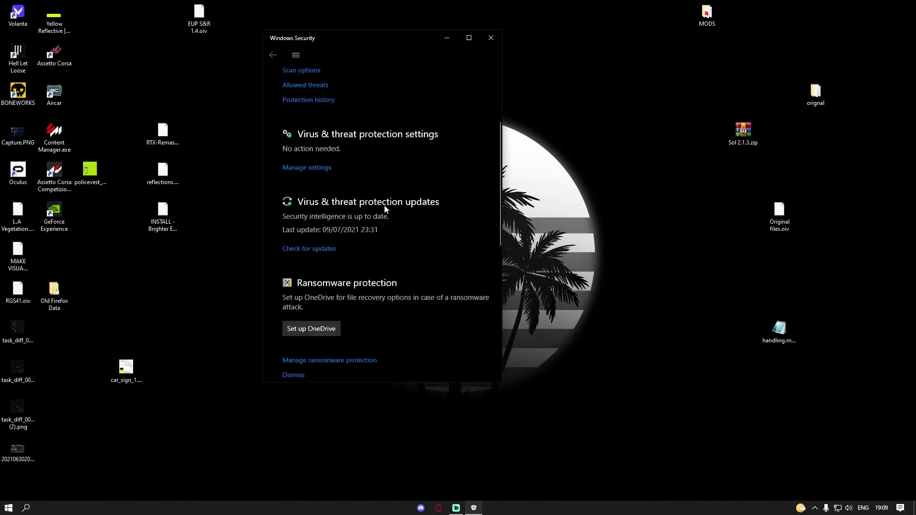
{"action": "scroll", "coordinate": [385, 205], "scroll_direction": "up", "scroll_amount": 8}
{"action": "scroll", "coordinate": [385, 208], "scroll_direction": "up", "scroll_amount": 4}
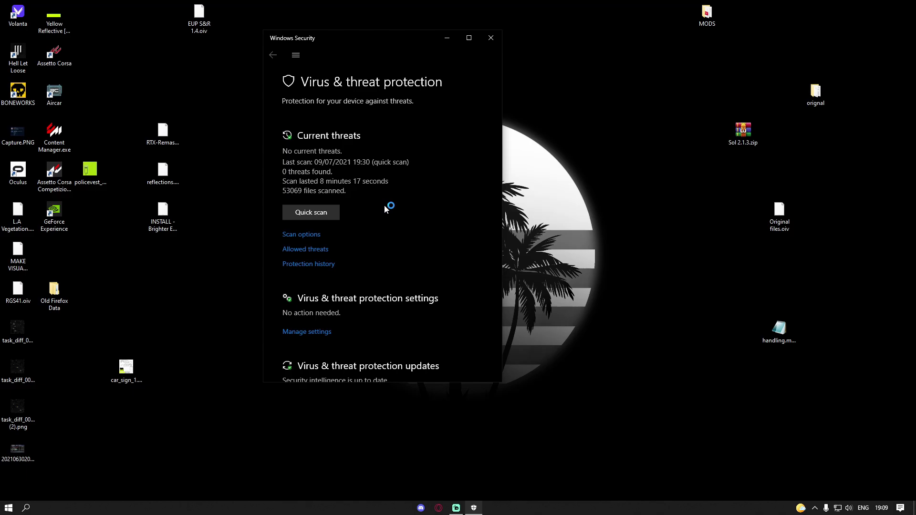
Switch Real-time protection off under Manage settings, then close Windows Security.
{"action": "left_click", "coordinate": [315, 333]}
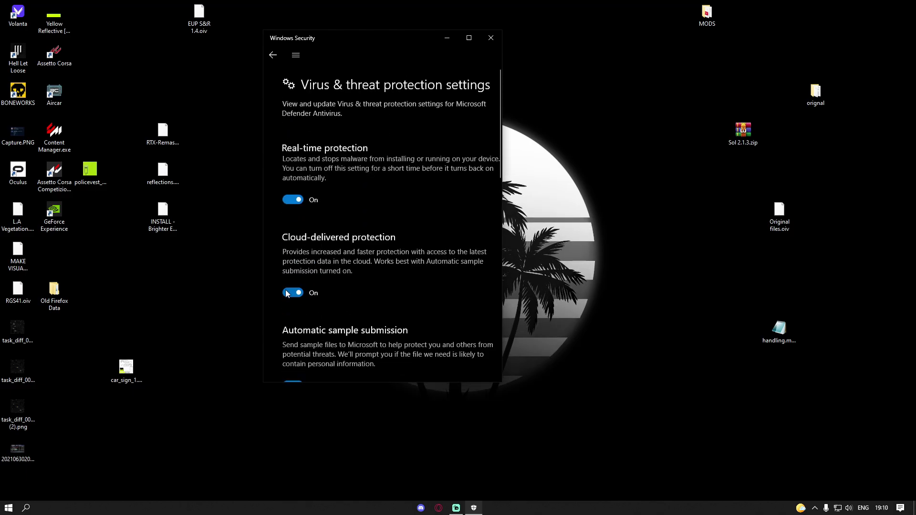
{"action": "scroll", "coordinate": [394, 173], "scroll_direction": "down", "scroll_amount": 1}
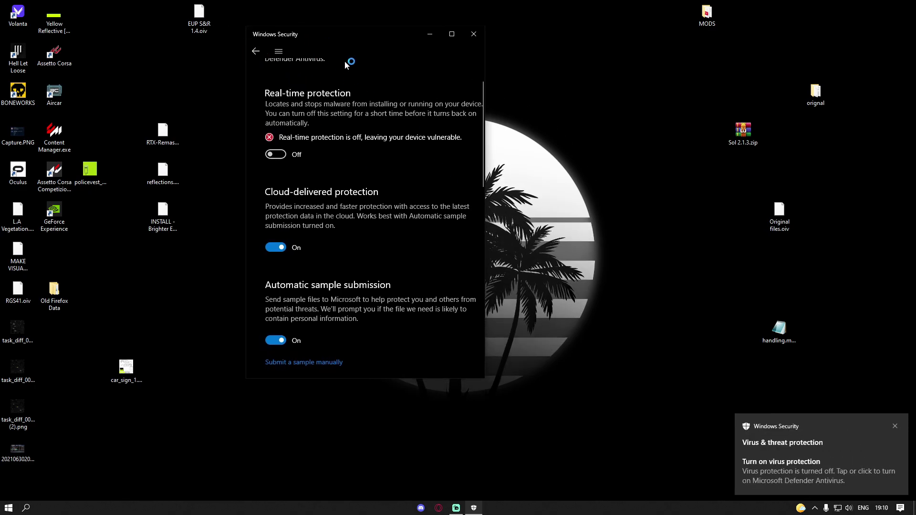
{"action": "left_click", "coordinate": [256, 52]}
{"action": "scroll", "coordinate": [406, 108], "scroll_direction": "down", "scroll_amount": 5}
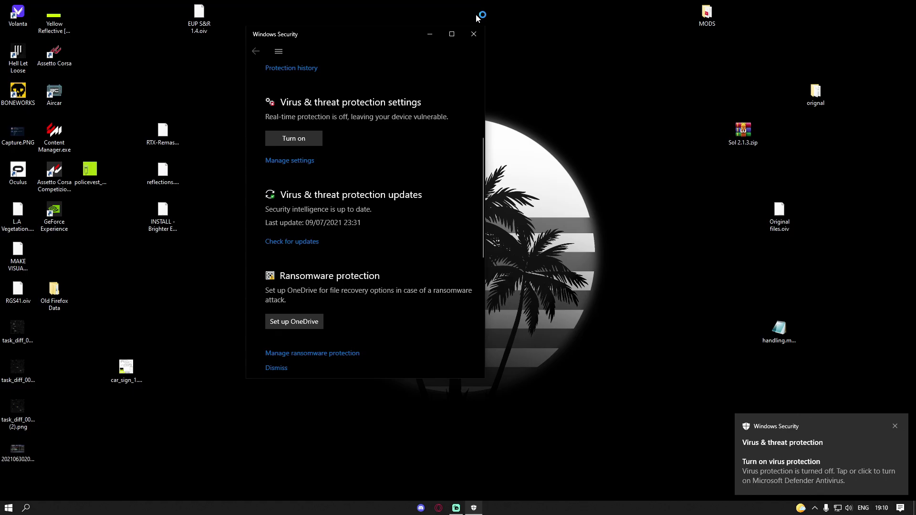
{"action": "left_click", "coordinate": [474, 34]}
Launch File Explorer from Windows Search and open the Program Files (x86) folder.
{"action": "left_click", "coordinate": [20, 509]}
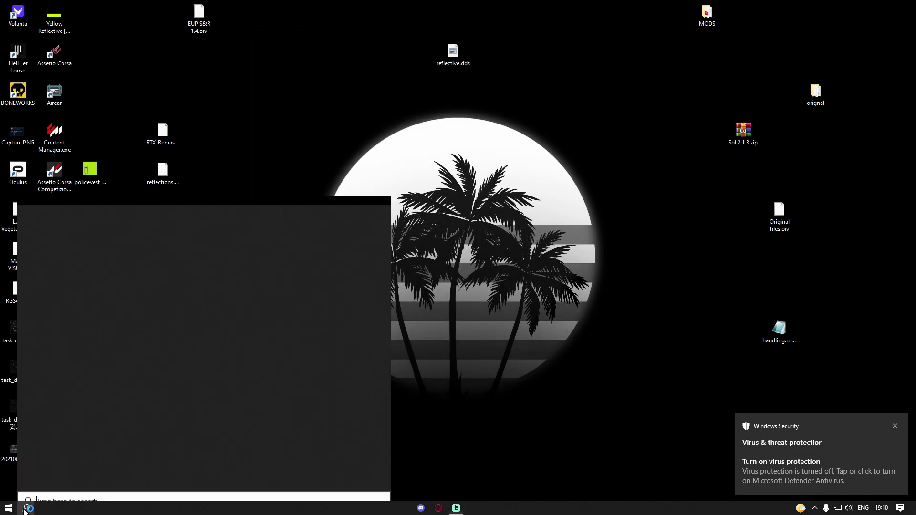
{"action": "left_click", "coordinate": [59, 278]}
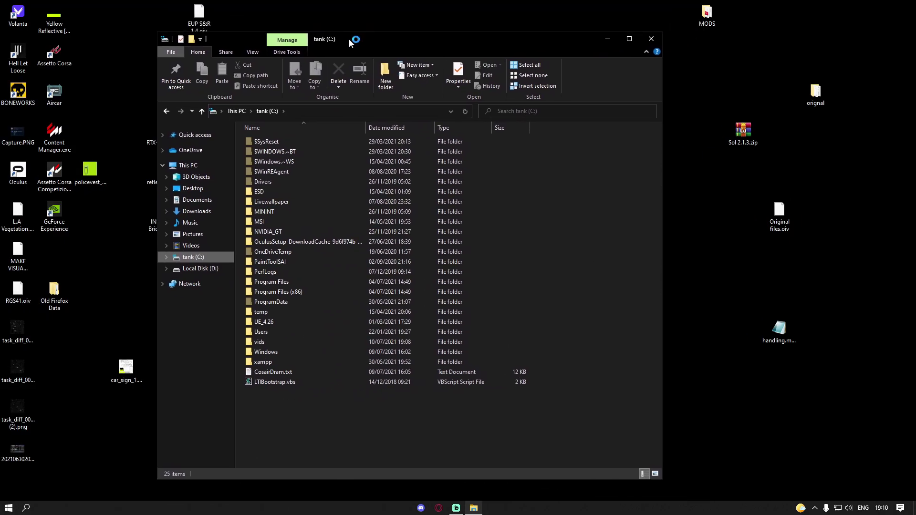
{"action": "left_click_drag", "start_coordinate": [350, 43], "coordinate": [346, 36]}
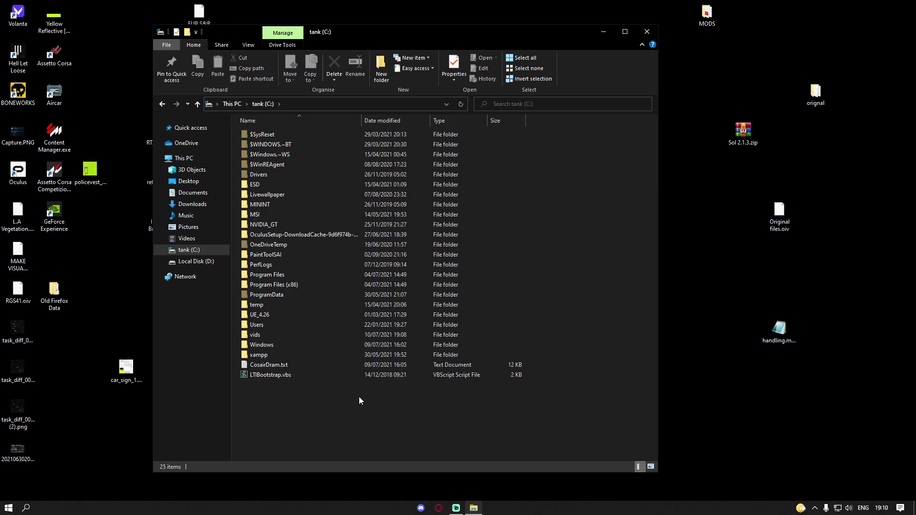
{"action": "left_click", "coordinate": [291, 287]}
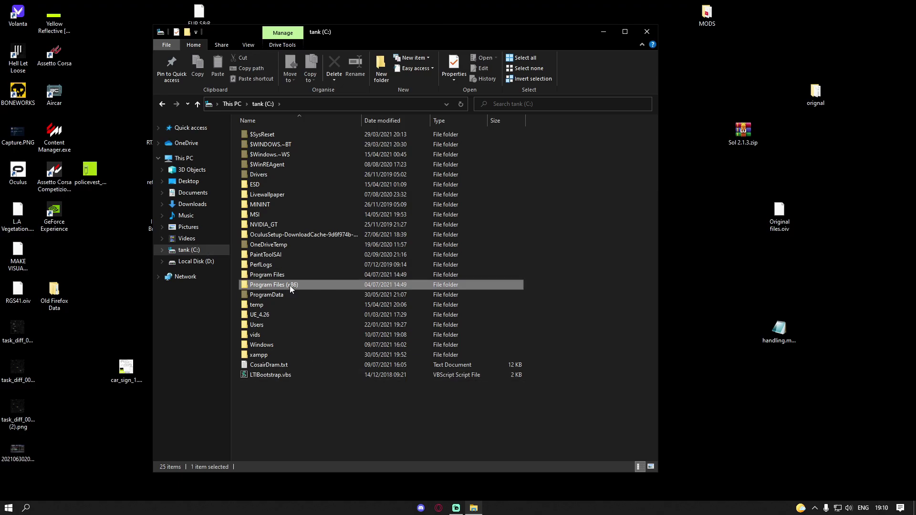
{"action": "double_click", "coordinate": [290, 285]}
Go into Steam\steamapps\common\Grand Theft Auto V and launch RAGEPluginHook.exe.
{"action": "scroll", "coordinate": [273, 366], "scroll_direction": "down", "scroll_amount": 6}
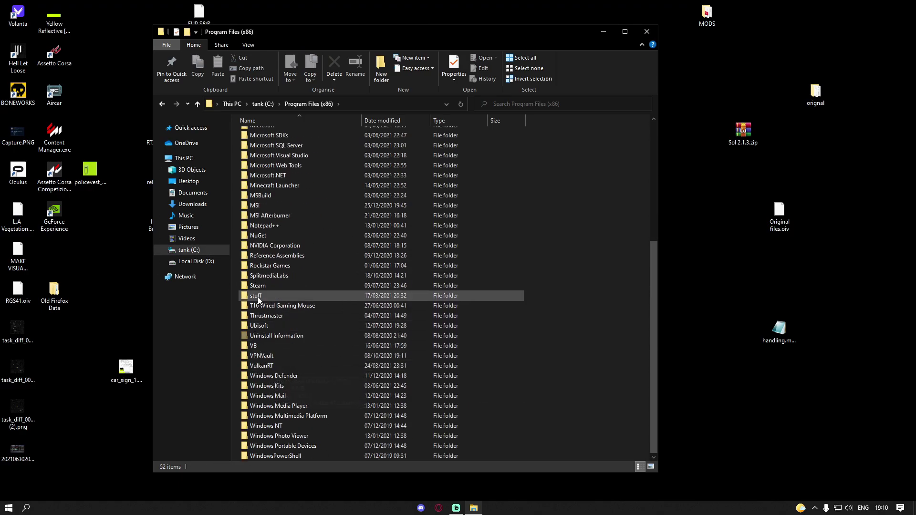
{"action": "double_click", "coordinate": [258, 286]}
{"action": "double_click", "coordinate": [272, 315]}
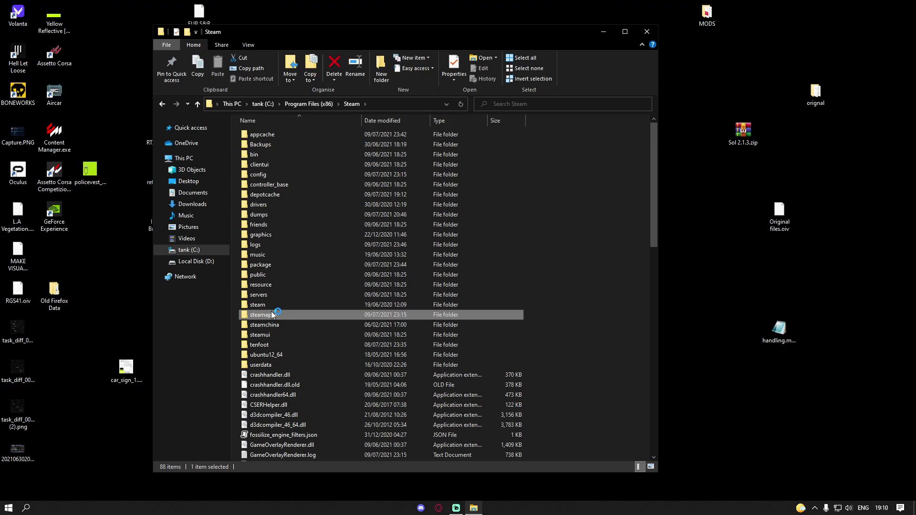
{"action": "double_click", "coordinate": [270, 254]}
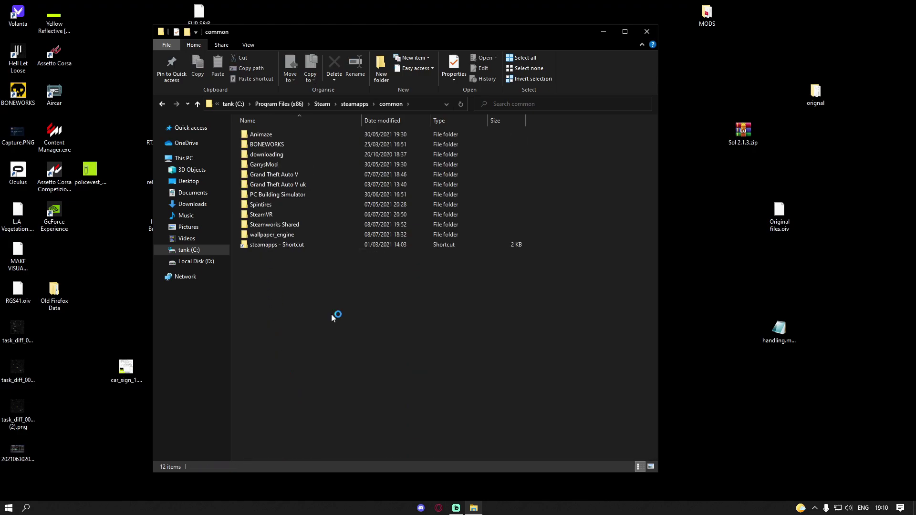
{"action": "double_click", "coordinate": [286, 177]}
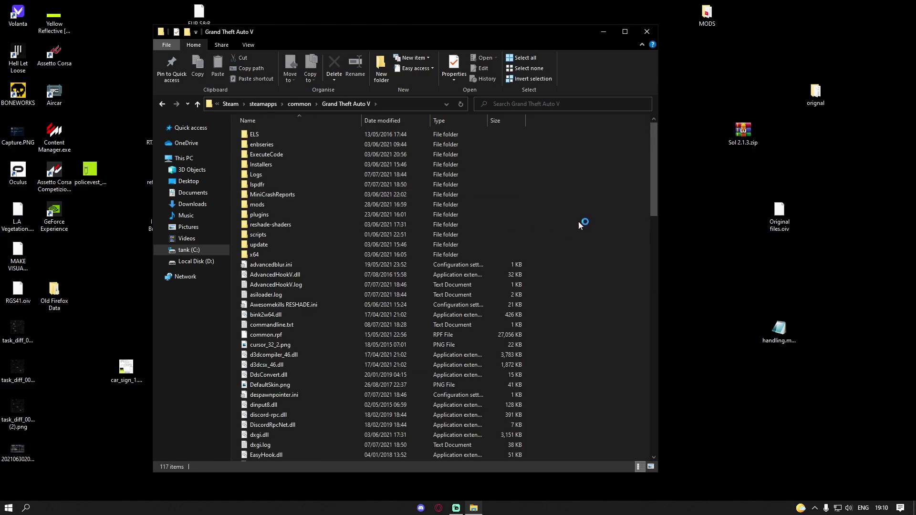
{"action": "scroll", "coordinate": [544, 253], "scroll_direction": "down", "scroll_amount": 20}
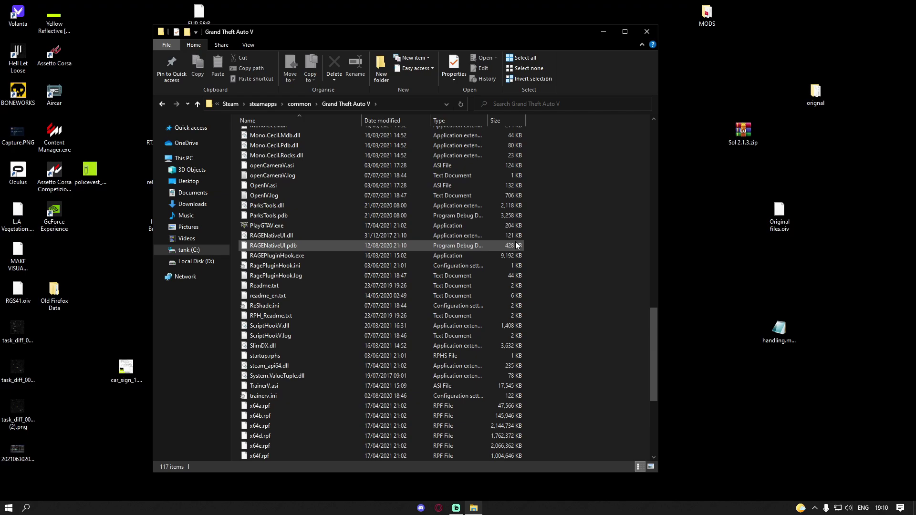
{"action": "scroll", "coordinate": [310, 231], "scroll_direction": "up", "scroll_amount": 2}
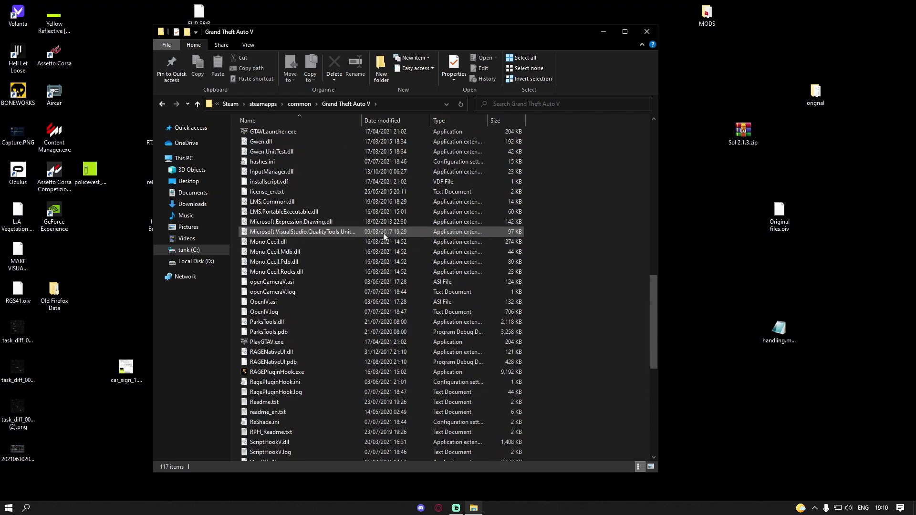
{"action": "double_click", "coordinate": [280, 372]}
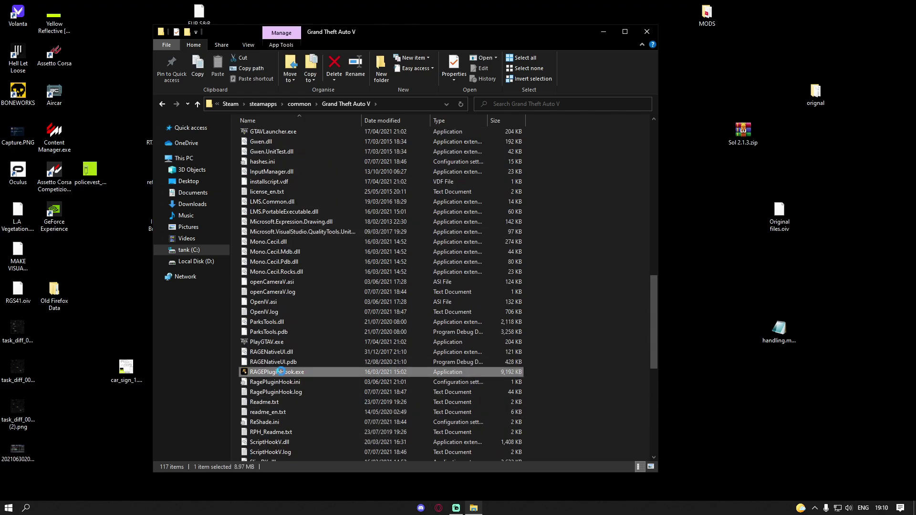
Run RAGEPluginHook.exe as administrator and accept the Elevated privileges warning with OK.
{"action": "right_click", "coordinate": [281, 372]}
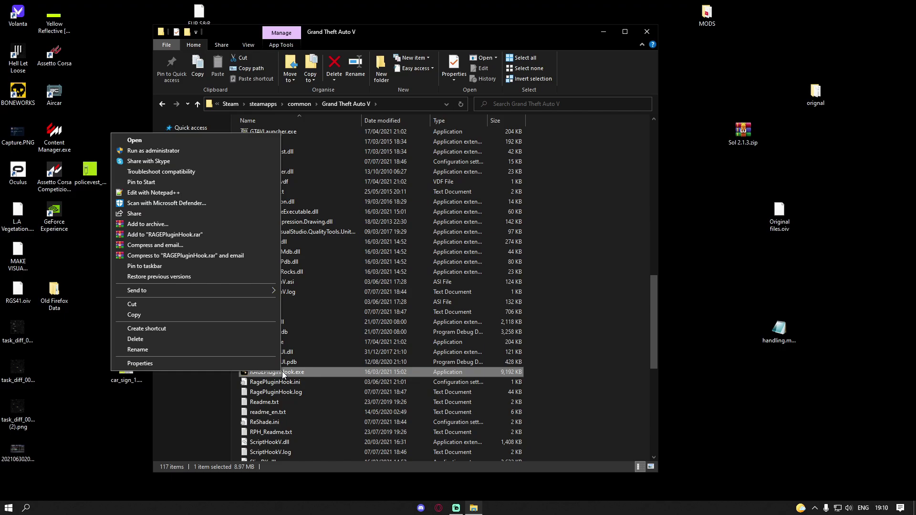
{"action": "left_click", "coordinate": [173, 150]}
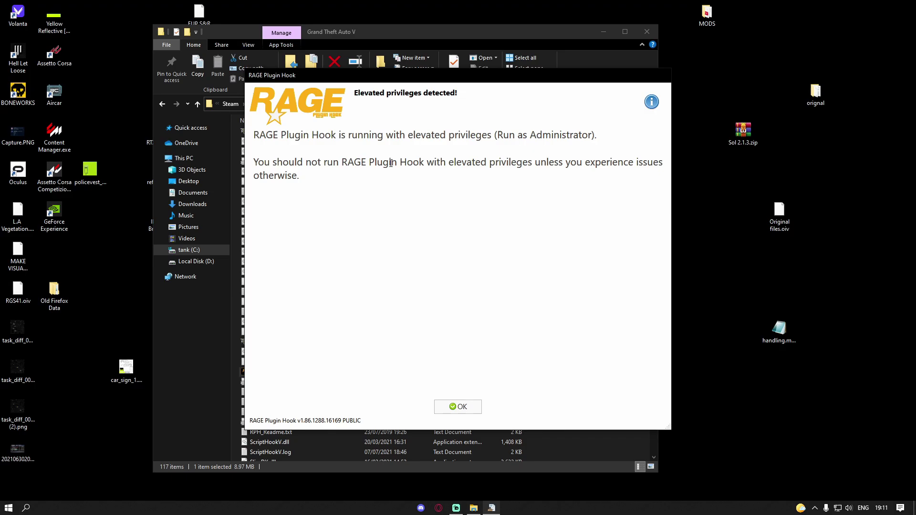
{"action": "left_click_drag", "start_coordinate": [277, 162], "coordinate": [351, 163]}
{"action": "left_click", "coordinate": [351, 163]}
{"action": "left_click", "coordinate": [462, 407]}
{"action": "scroll", "coordinate": [356, 293], "scroll_direction": "up", "scroll_amount": 5}
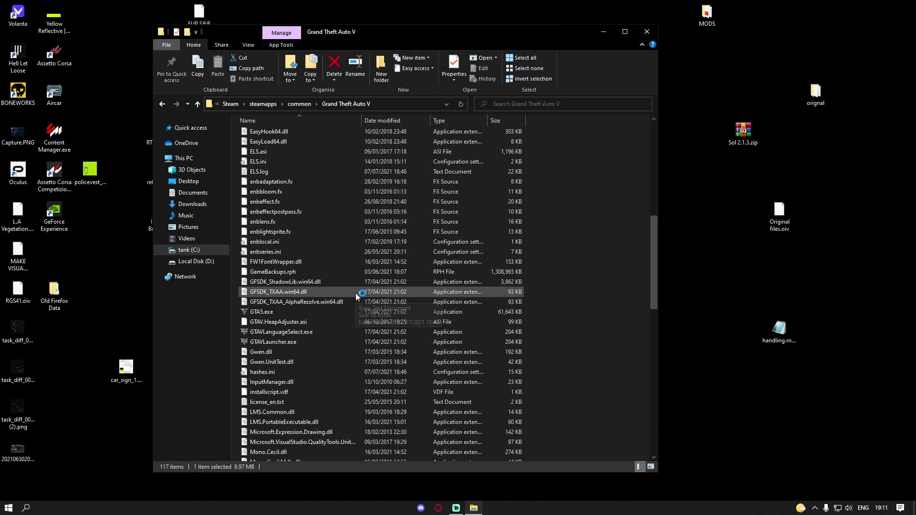
{"action": "scroll", "coordinate": [356, 293], "scroll_direction": "up", "scroll_amount": 10}
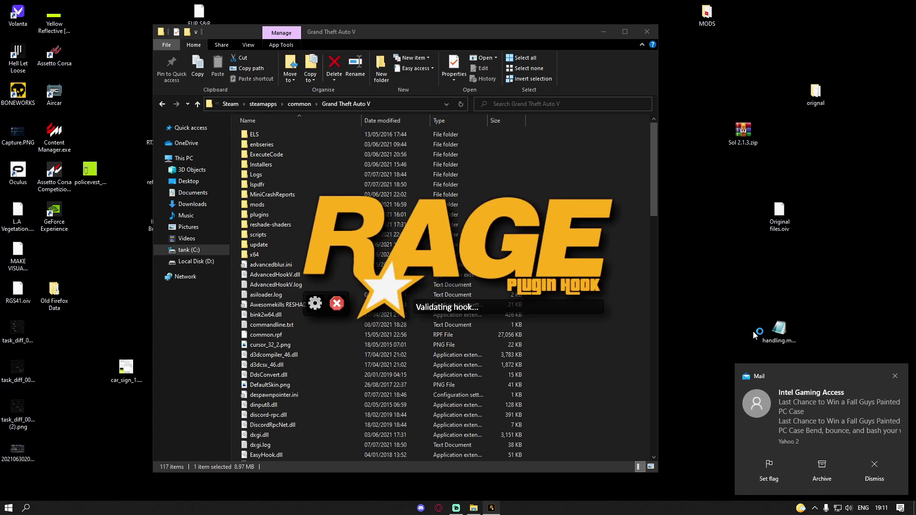
{"action": "left_click", "coordinate": [573, 234]}
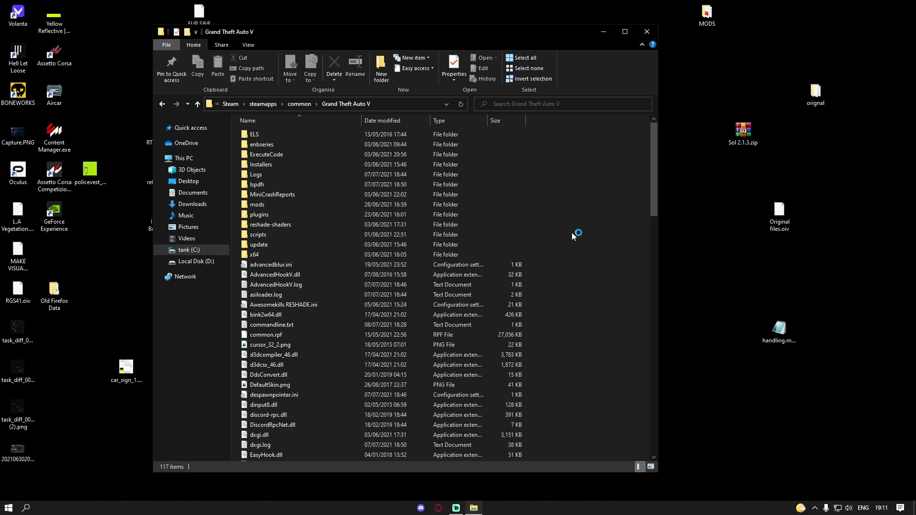